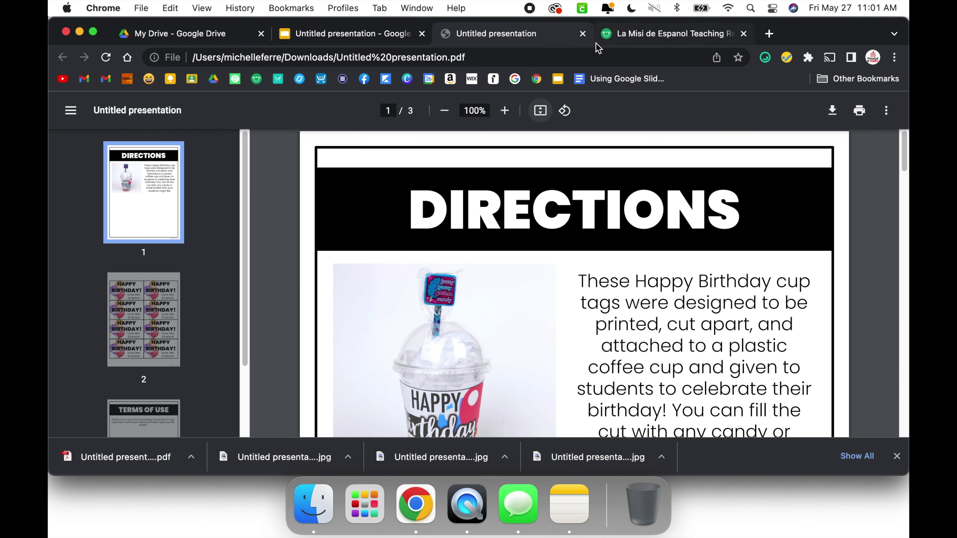
Step: Close the PDF browser tab and open Downloads/Untitled presentation.pdf in Acrobat Pro
click(583, 34)
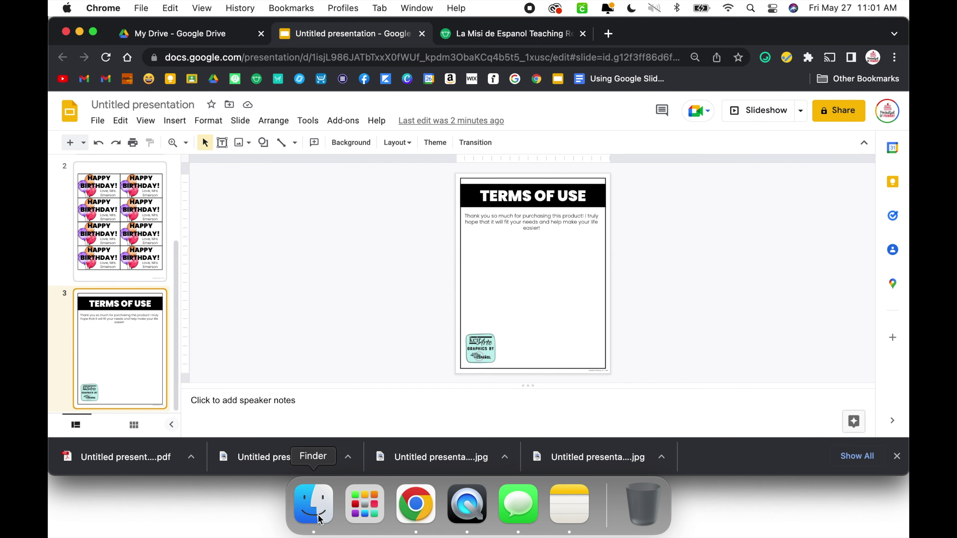
click(314, 504)
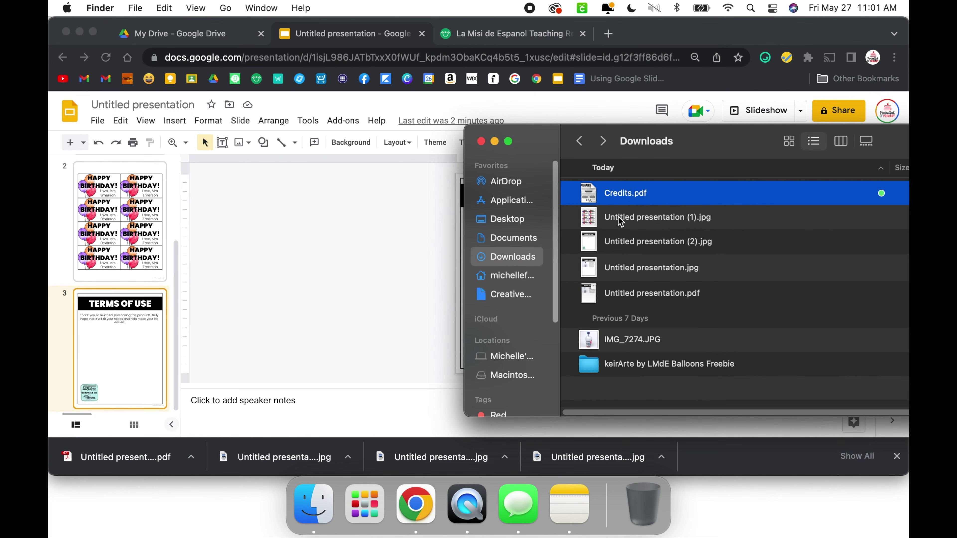
double_click(618, 296)
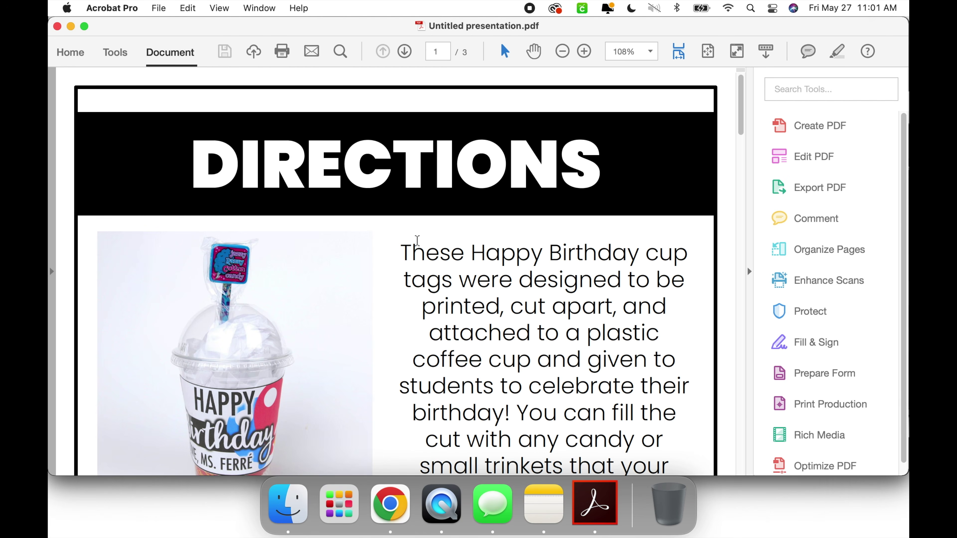
Step: Start exporting the PDF's pages as JPEG images via File > Export To > Image
click(159, 8)
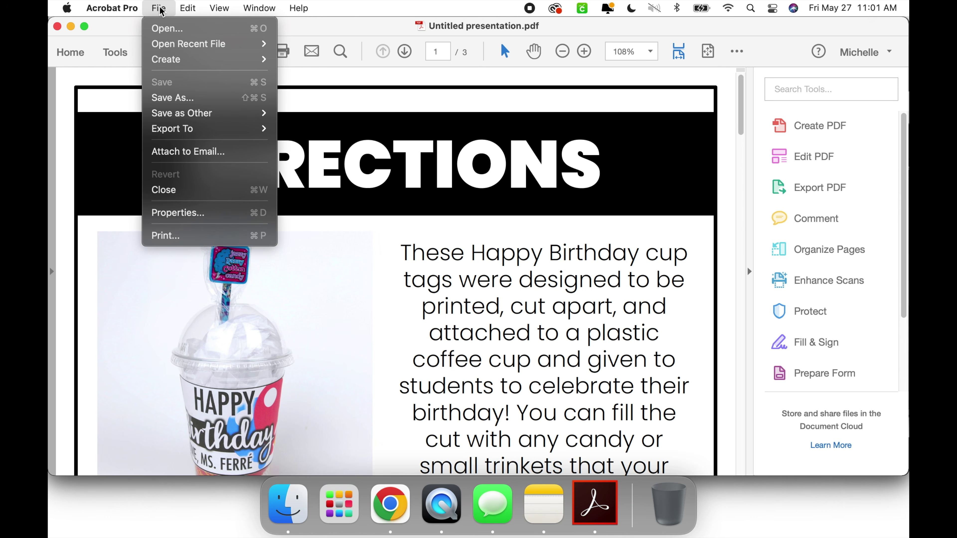
mouse_move(203, 135)
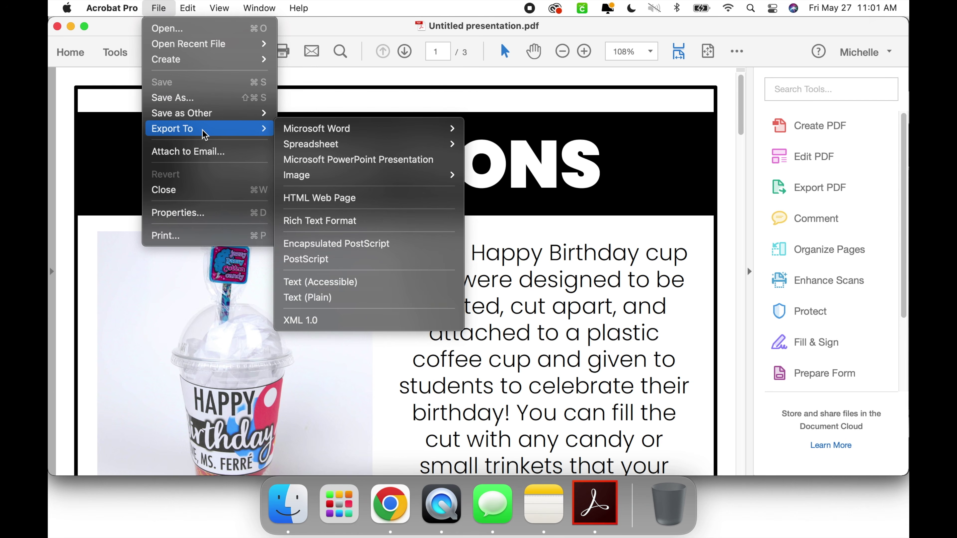
mouse_move(308, 180)
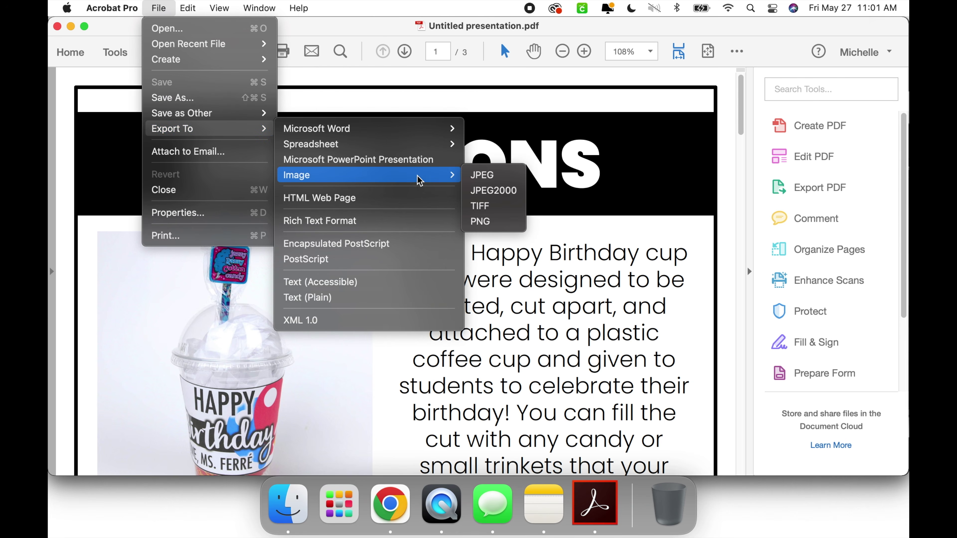
click(483, 175)
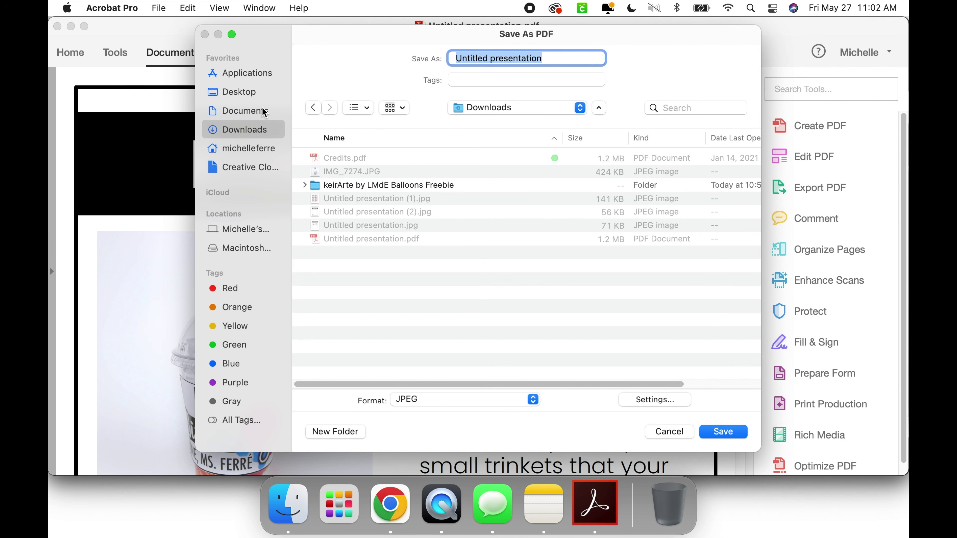
Step: Save the JPEG export to the Desktop as BirthdayTags and close the Acrobat document
click(241, 93)
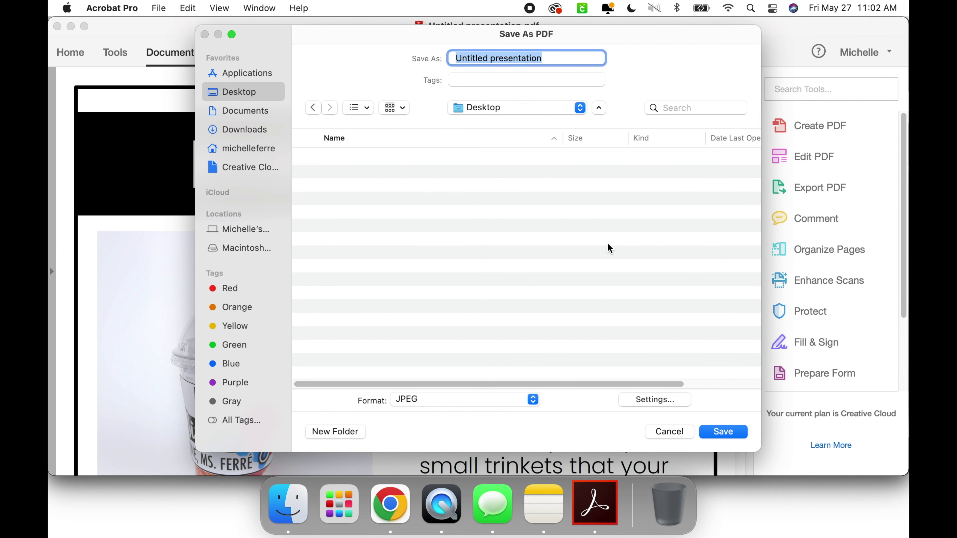
text(BirthdayTags)
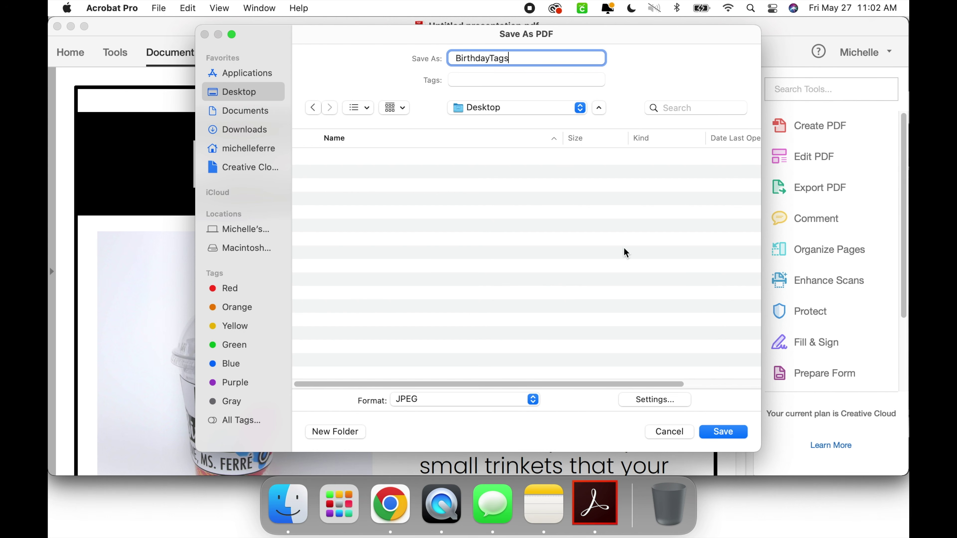
click(732, 433)
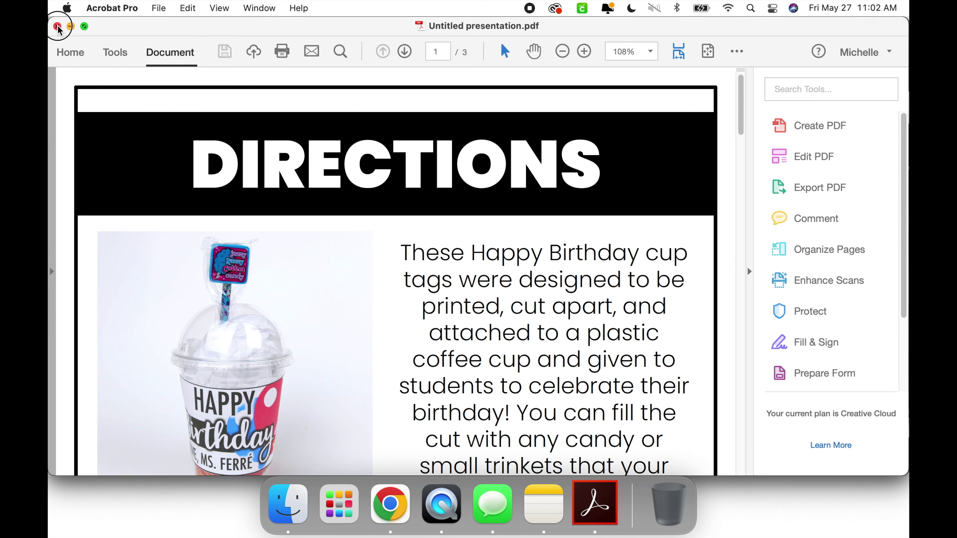
click(57, 27)
click(343, 245)
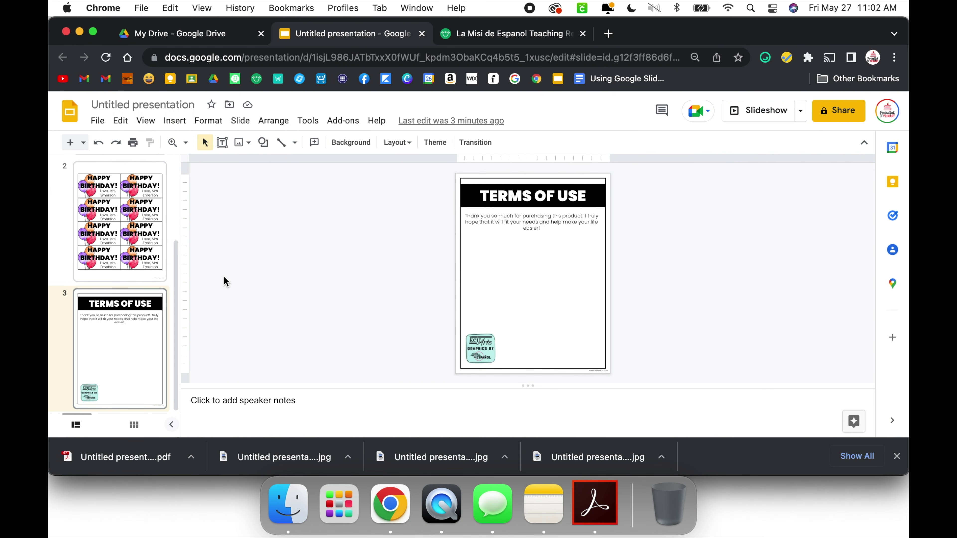
Step: Create a new blank Google Slides presentation
click(98, 123)
scroll(145, 171, up, 2)
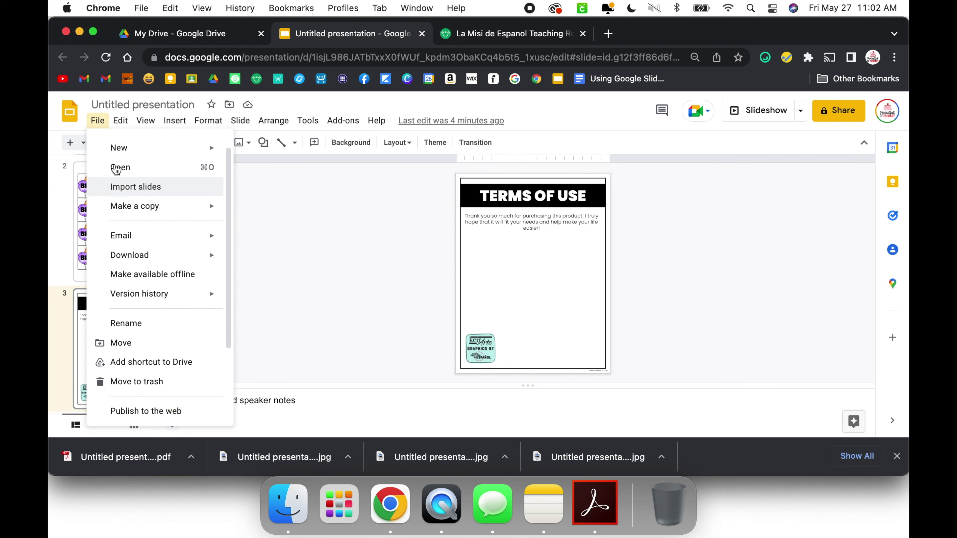
click(159, 171)
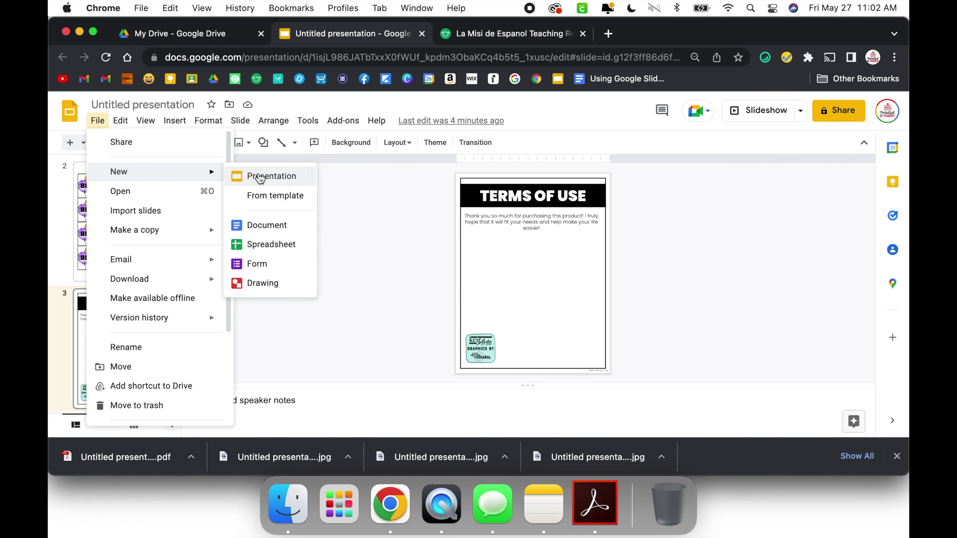
click(257, 176)
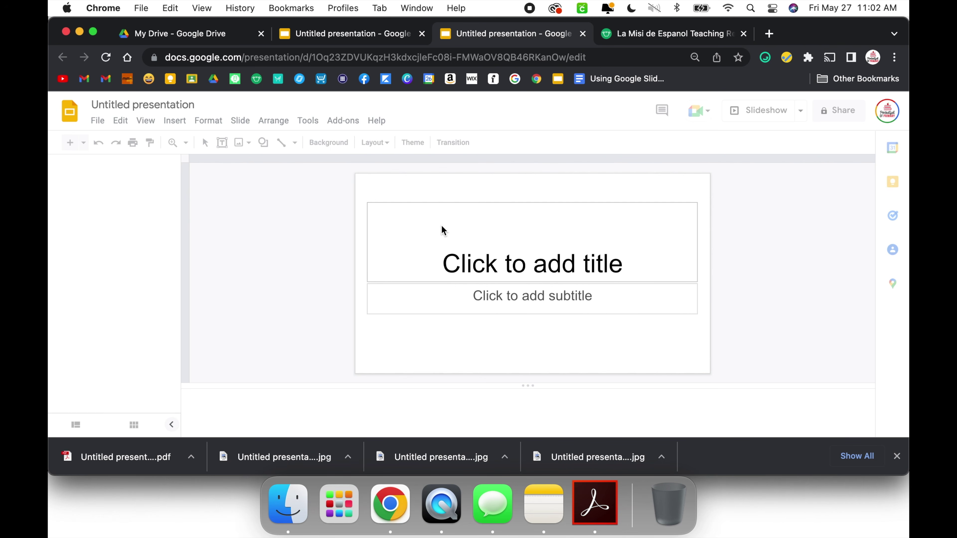
Step: Set a custom 8.5 × 11 inch page size, close the themes panel, and select the placeholders
click(97, 120)
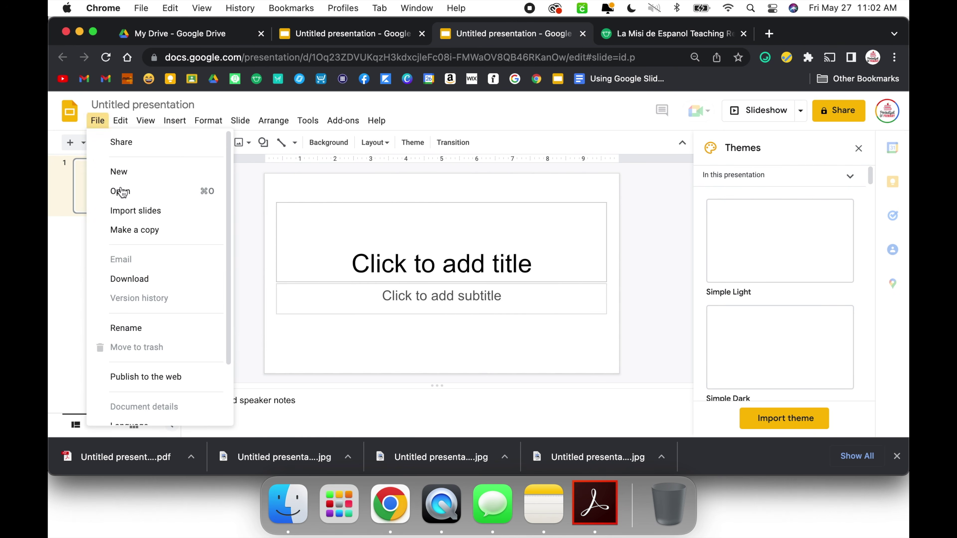
scroll(138, 321, down, 2)
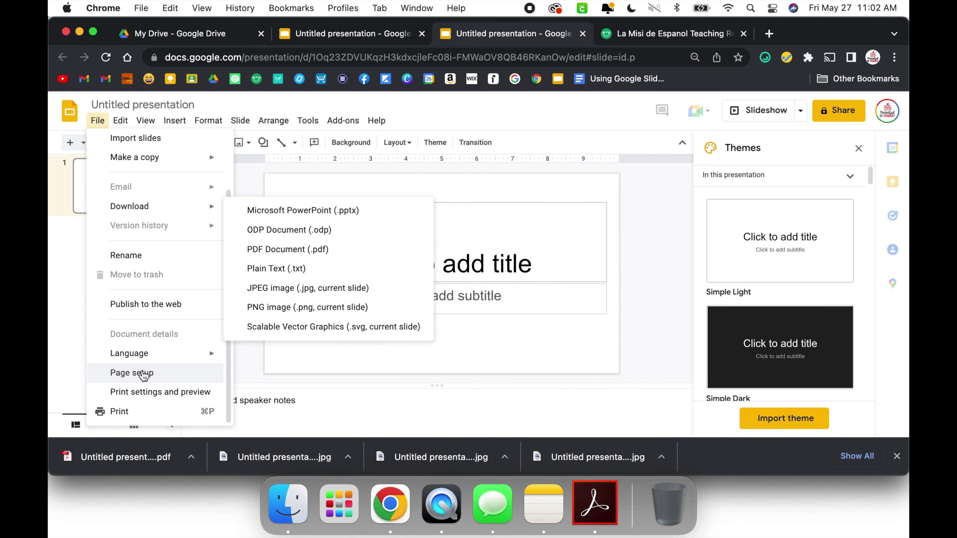
key(Return)
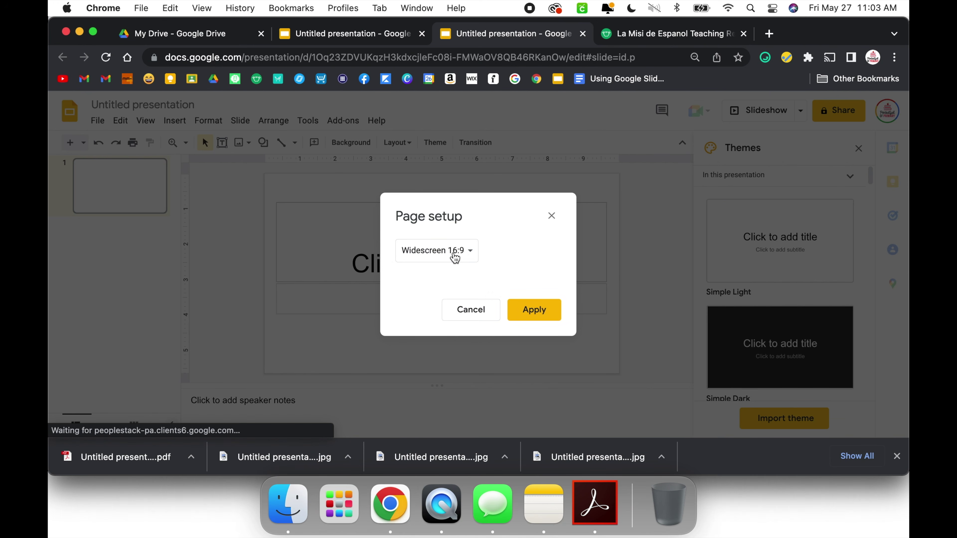
click(453, 254)
click(451, 291)
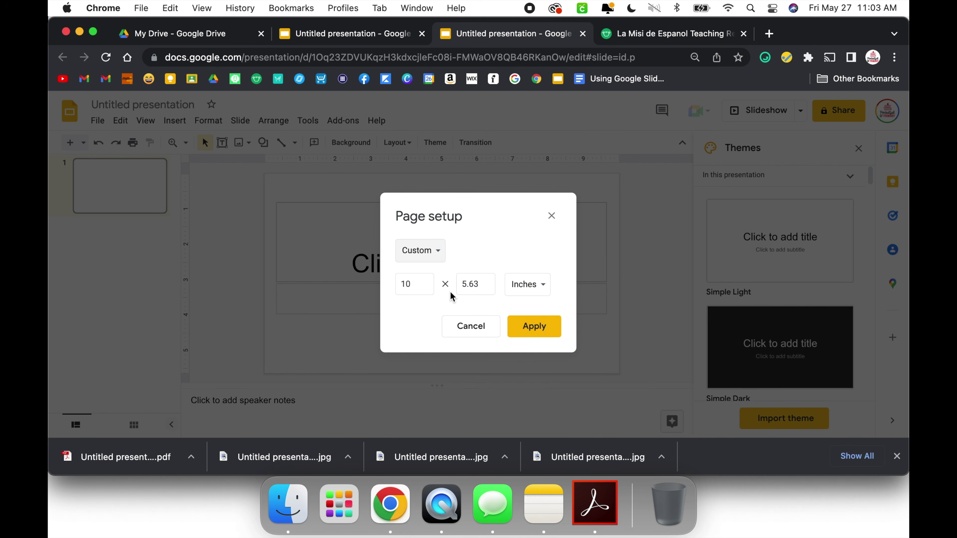
click(420, 285)
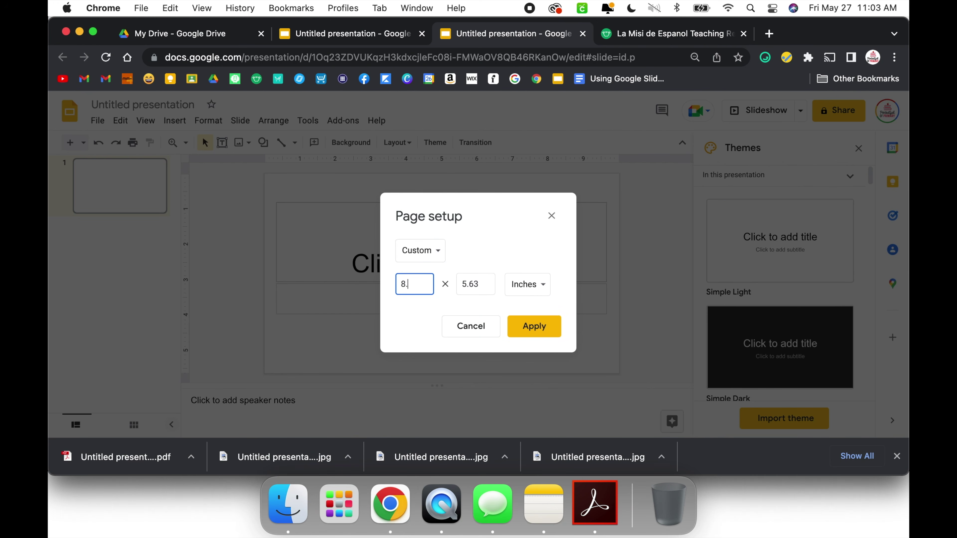
click(482, 284)
text(11)
click(520, 324)
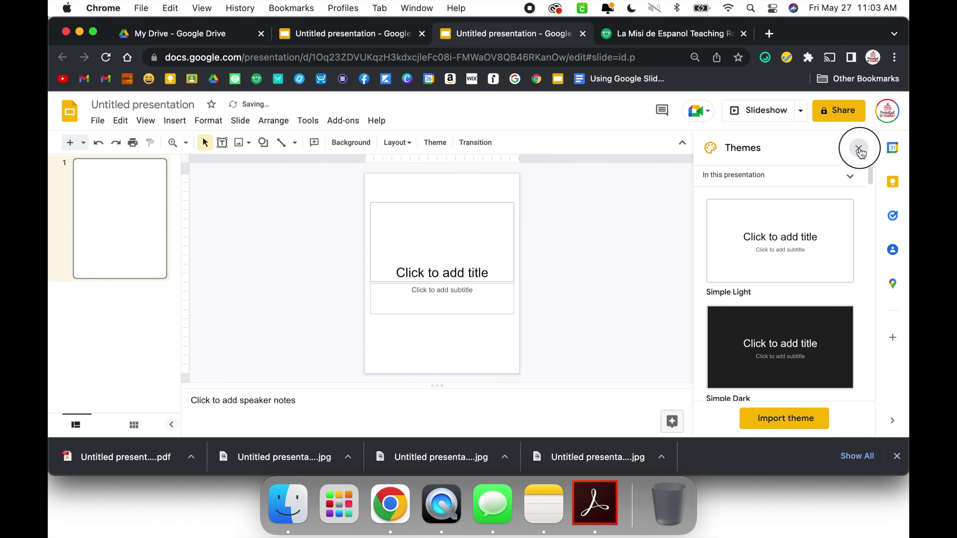
click(859, 149)
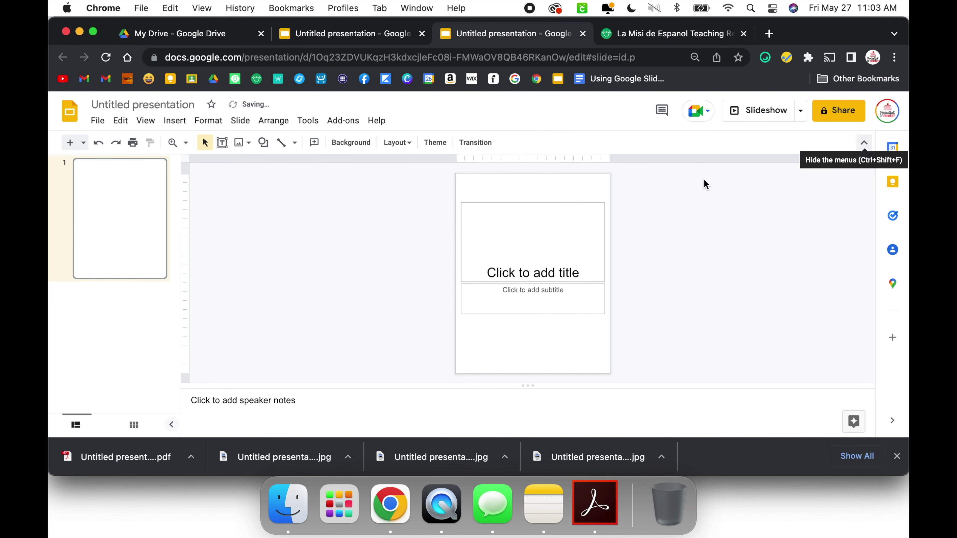
drag(444, 197, 580, 312)
Step: Delete the placeholders and add two Blank-layout slides
key(BackSpace)
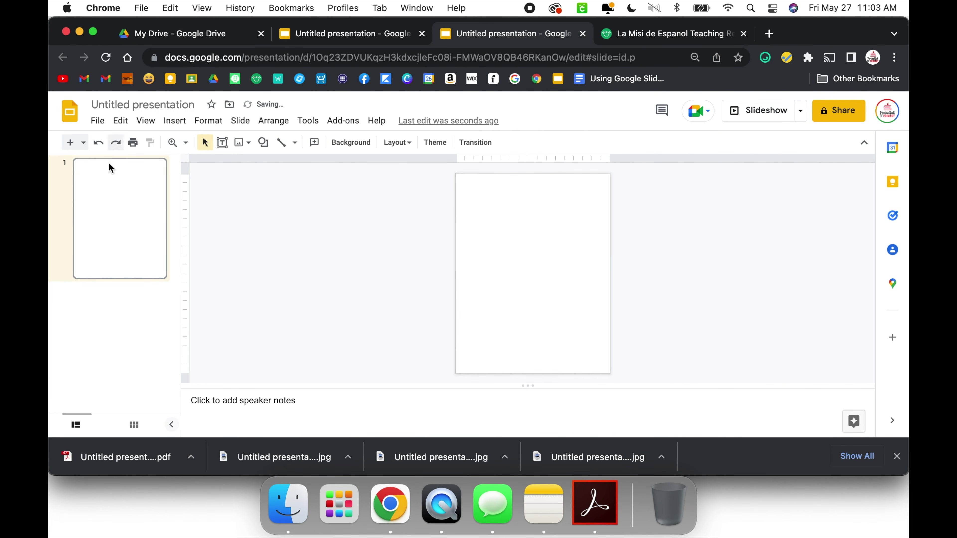
click(84, 143)
scroll(192, 347, down, 5)
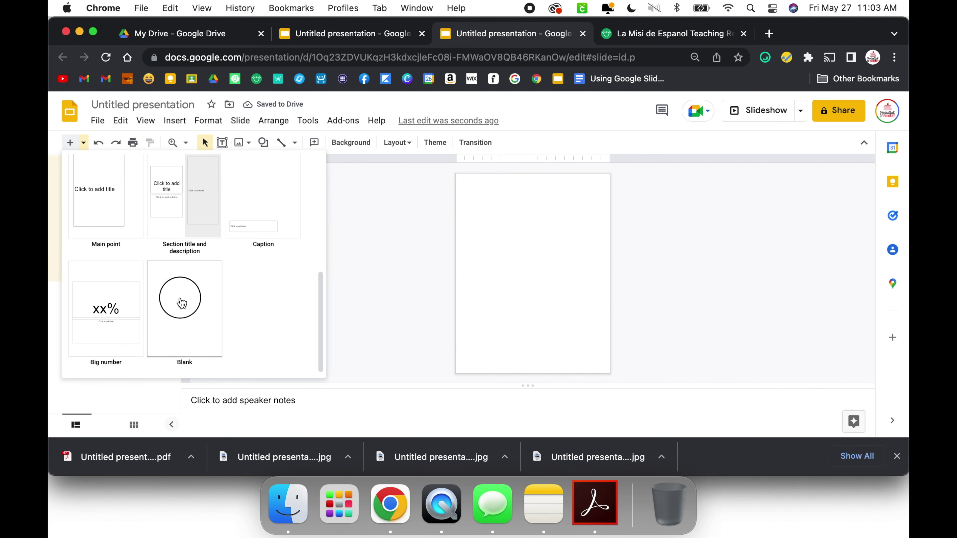
click(182, 303)
click(71, 143)
scroll(112, 225, up, 3)
Step: Make the uploaded Untitled presentation.jpg the background of slide 1
click(122, 203)
click(357, 146)
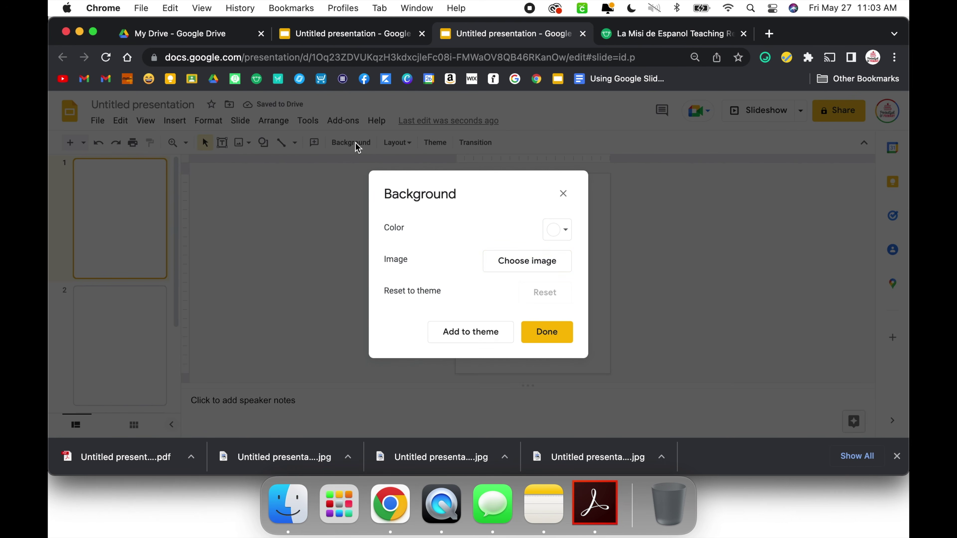
click(536, 266)
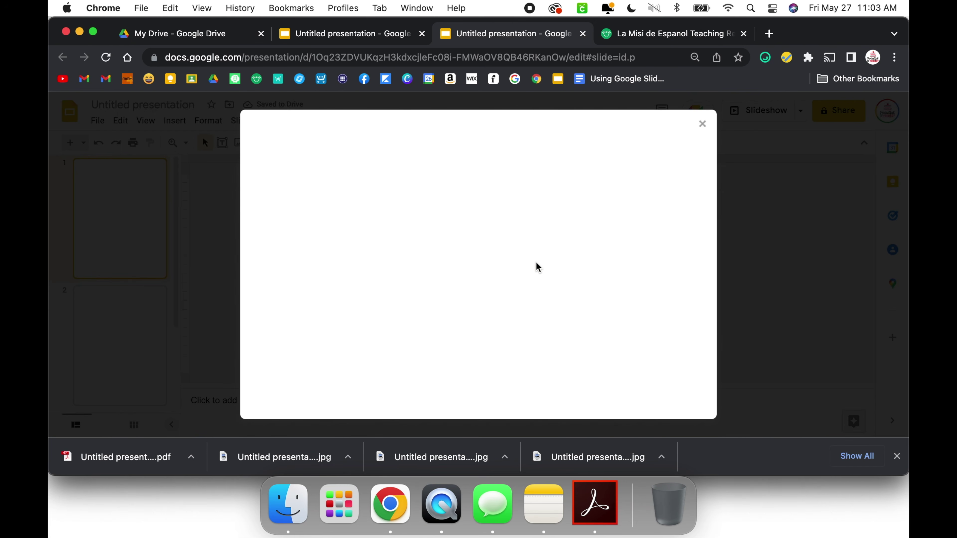
click(478, 349)
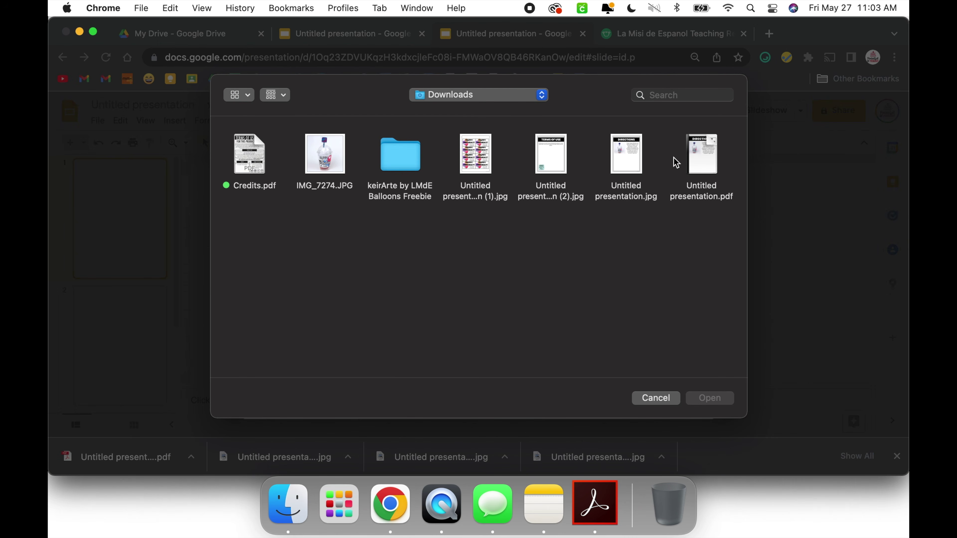
click(630, 154)
click(718, 402)
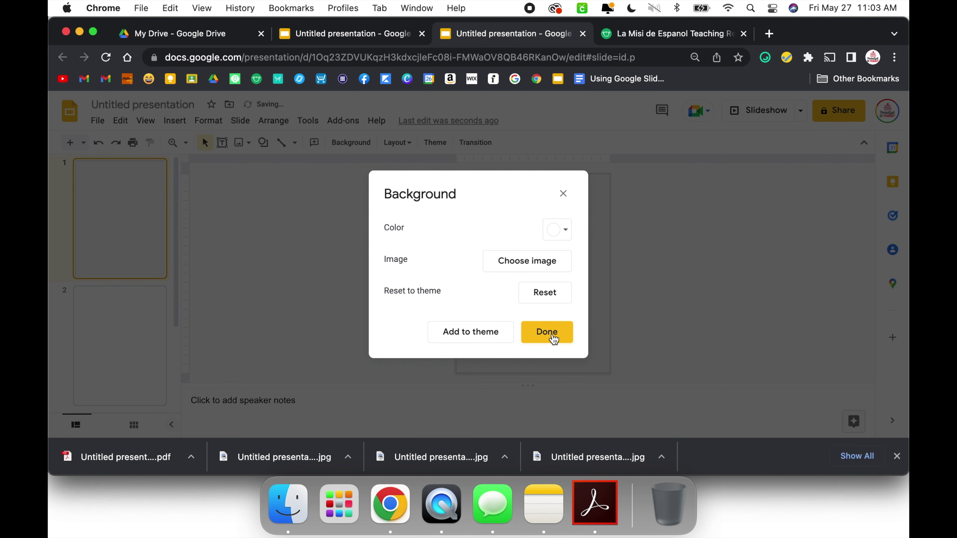
click(552, 335)
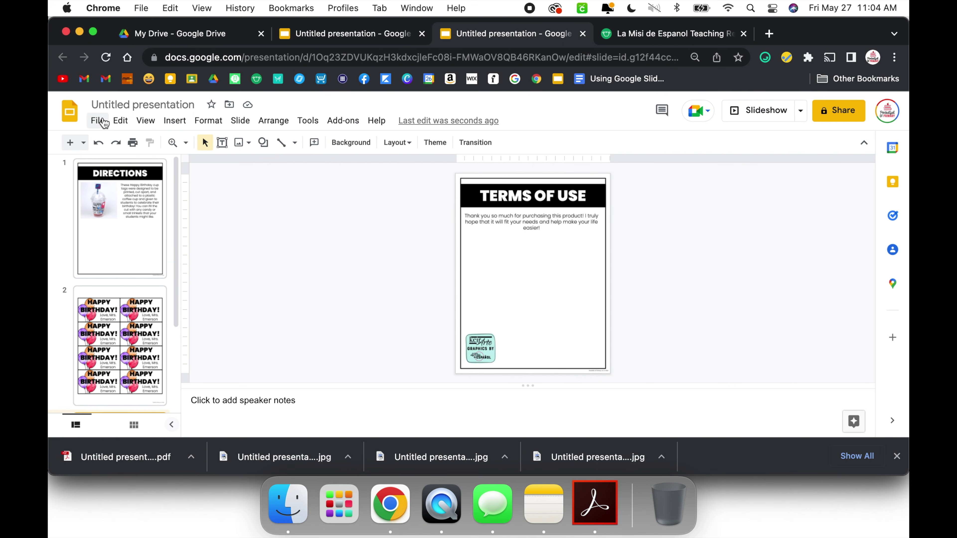
Step: Download the deck as PDF Document (.pdf) and open Untitled presentation (1).pdf in Chrome
click(99, 121)
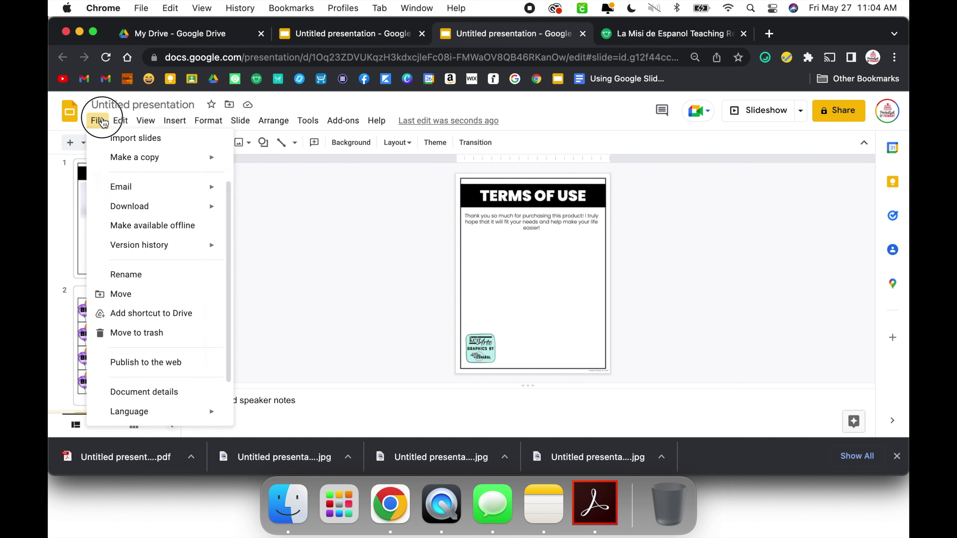
mouse_move(145, 207)
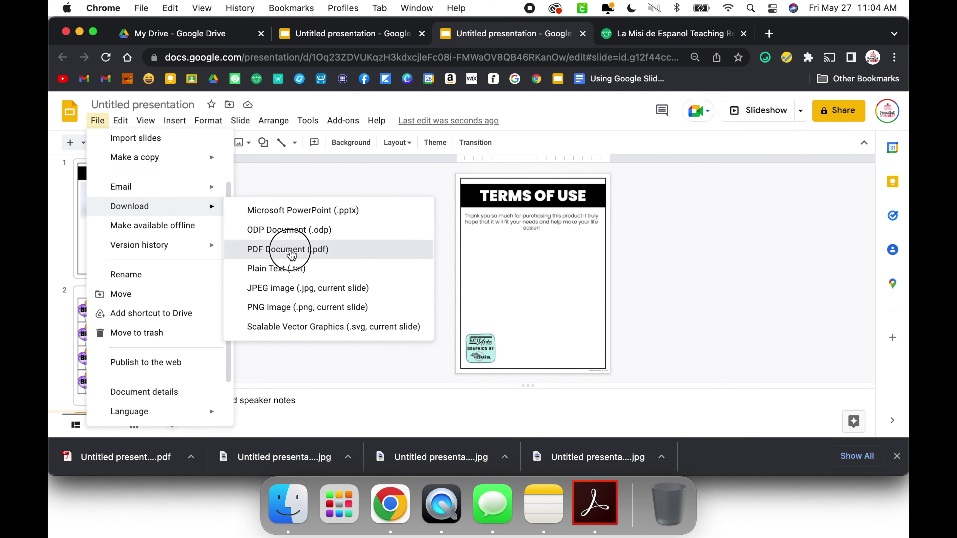
click(289, 252)
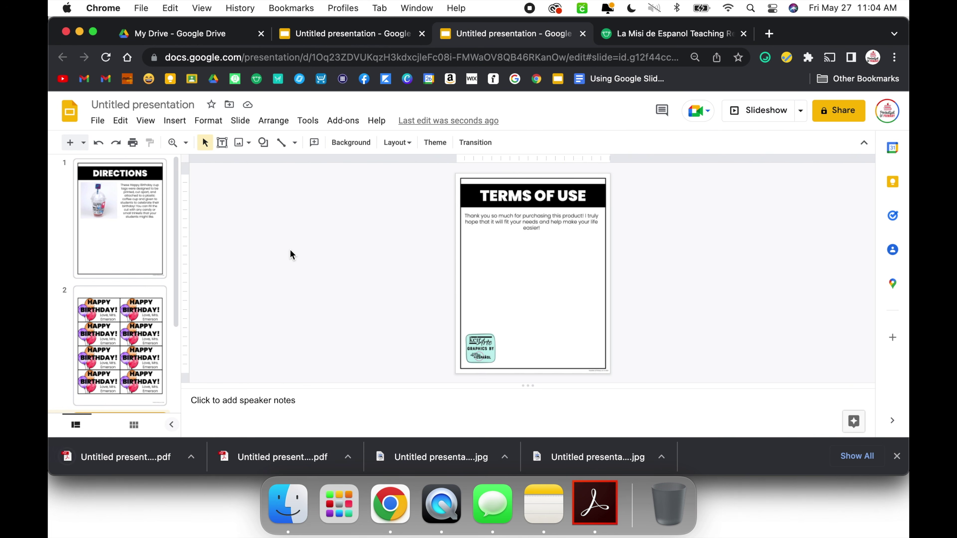
click(142, 465)
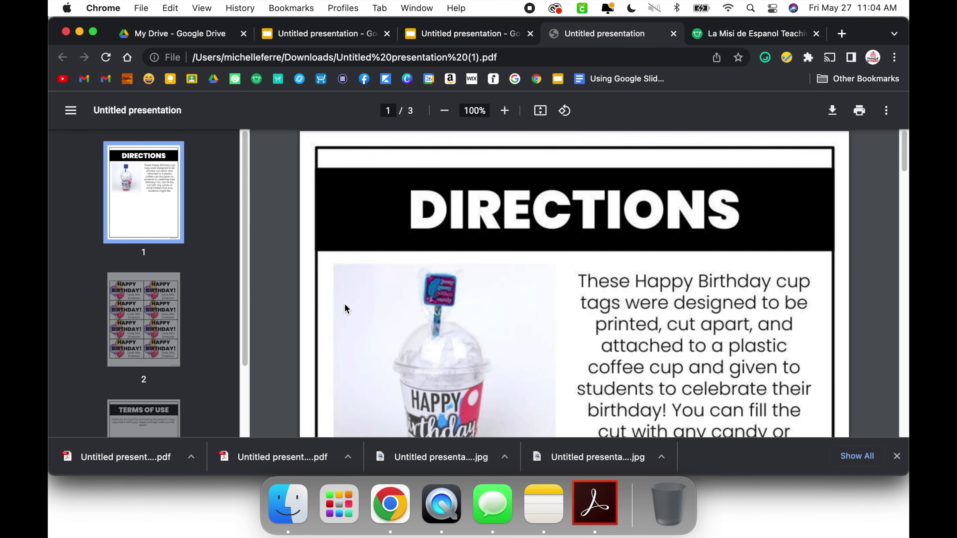
scroll(344, 304, down, 1)
click(427, 252)
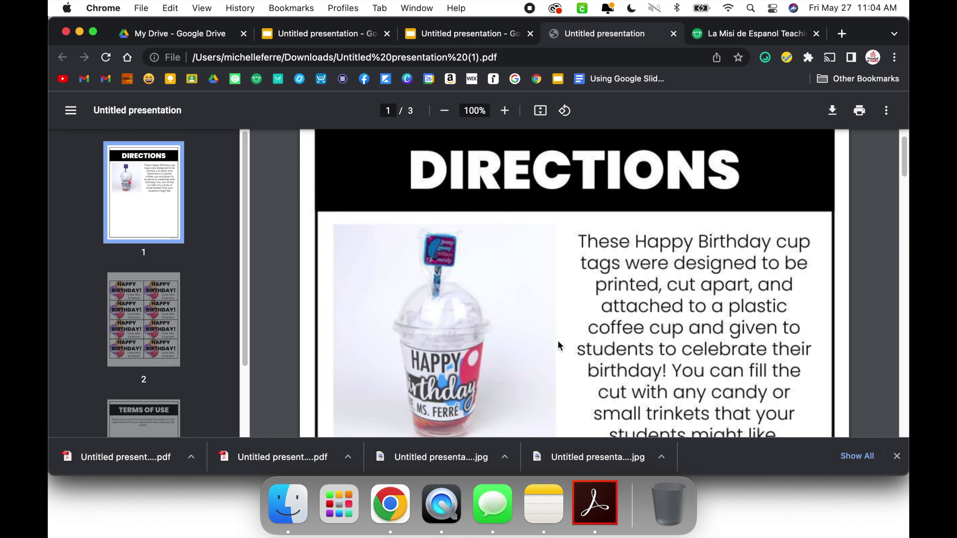
right_click(409, 256)
key(Escape)
click(674, 34)
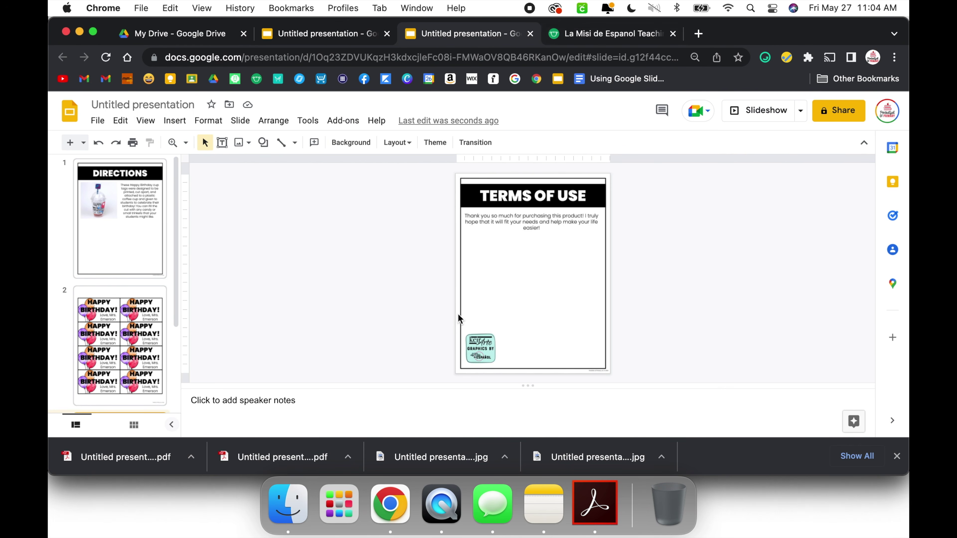
click(594, 520)
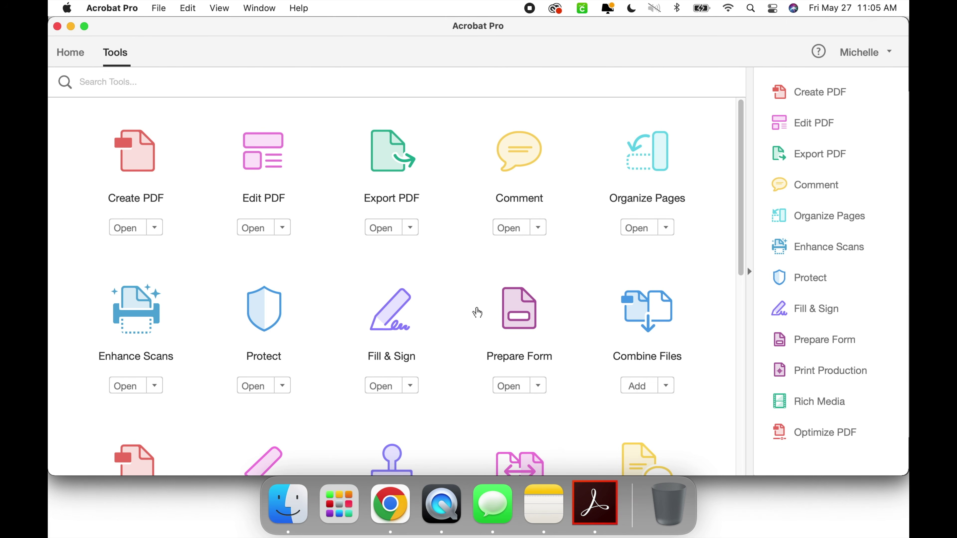
Step: Start a Create PDF from Multiple Files (Combine Files) job in Acrobat
click(143, 175)
click(382, 236)
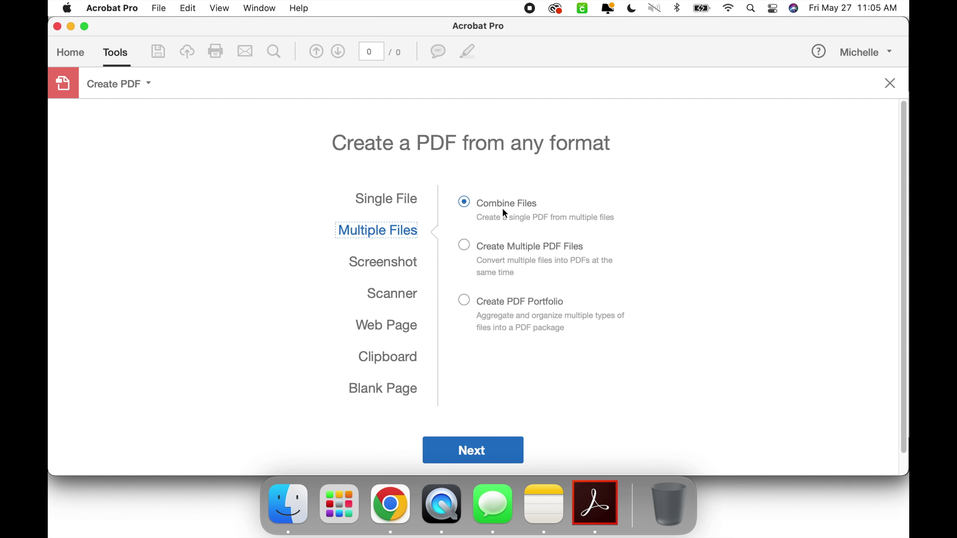
click(468, 456)
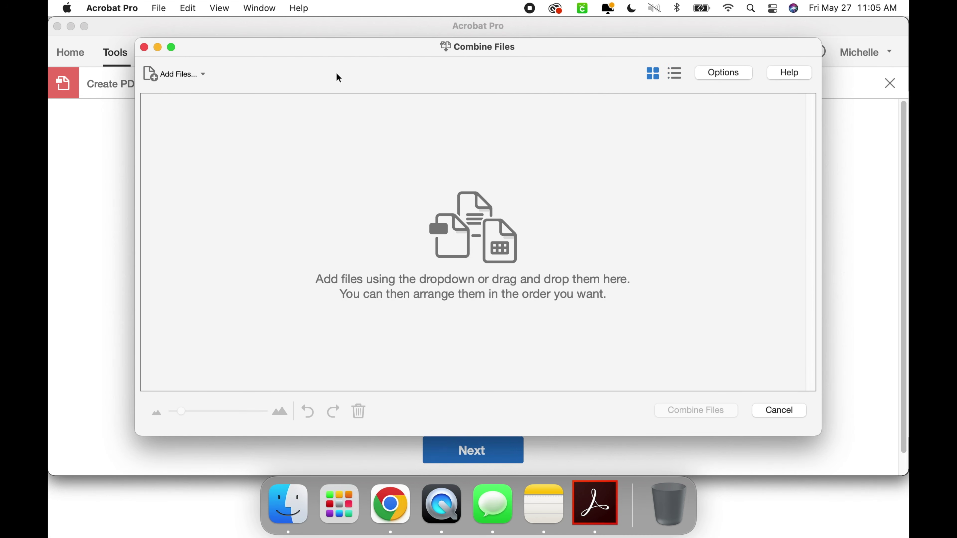
Step: Add the three BirthdayTags JPGs from the Desktop and combine them into one PDF
click(191, 75)
click(193, 95)
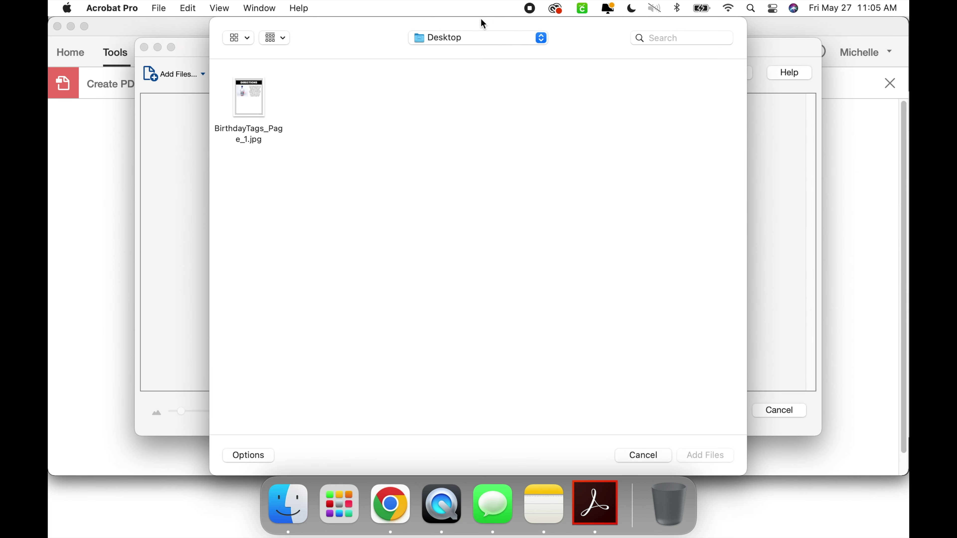
drag(470, 160, 243, 97)
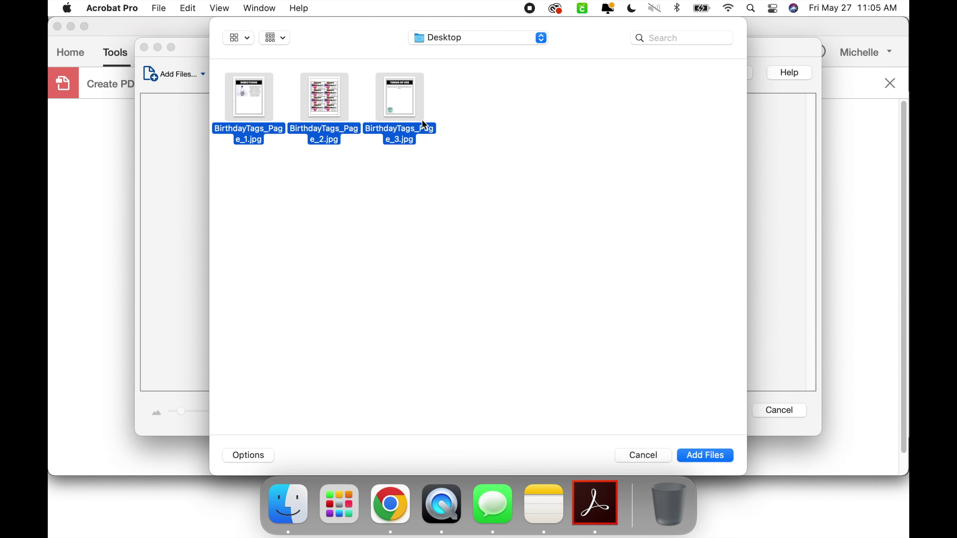
click(707, 455)
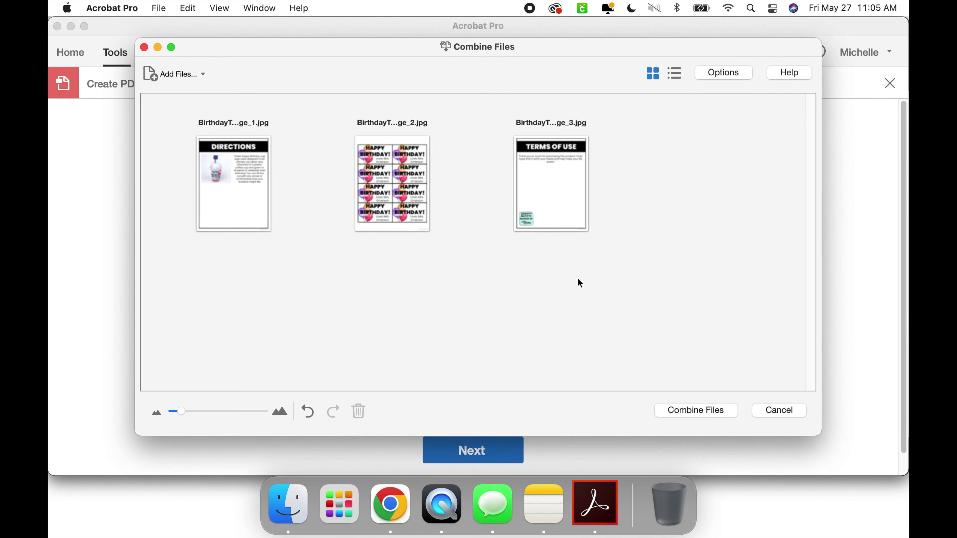
click(707, 411)
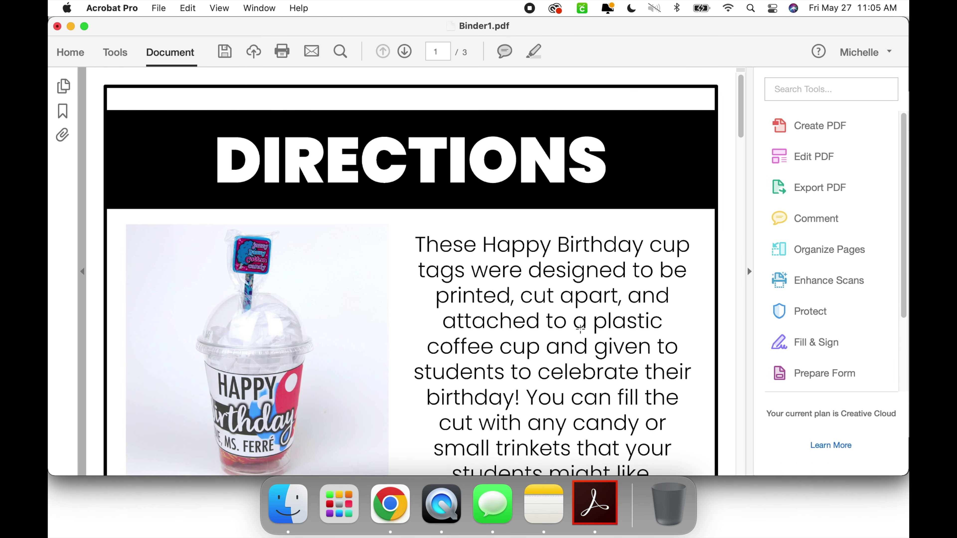
Step: Review Binder1.pdf's Directions page by selecting the cup photo and the page content
drag(185, 273, 313, 363)
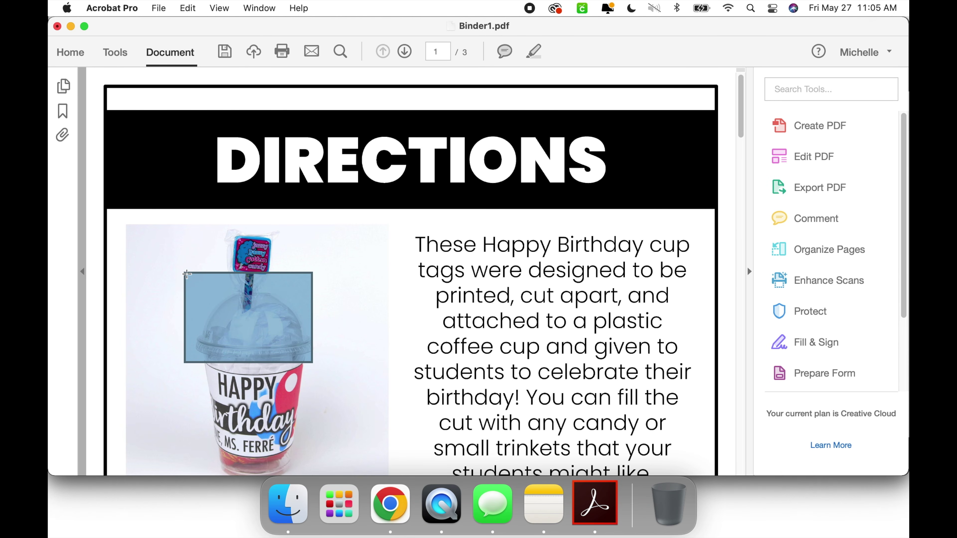
right_click(187, 278)
click(180, 256)
drag(179, 256, 553, 264)
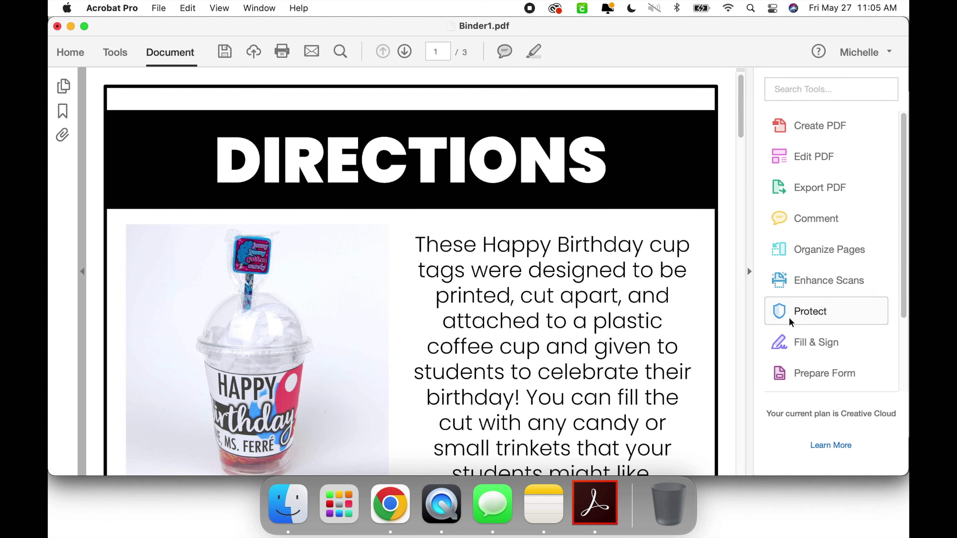
Step: Open Protect > Encrypt > Encrypt with Password for Binder1.pdf
click(810, 313)
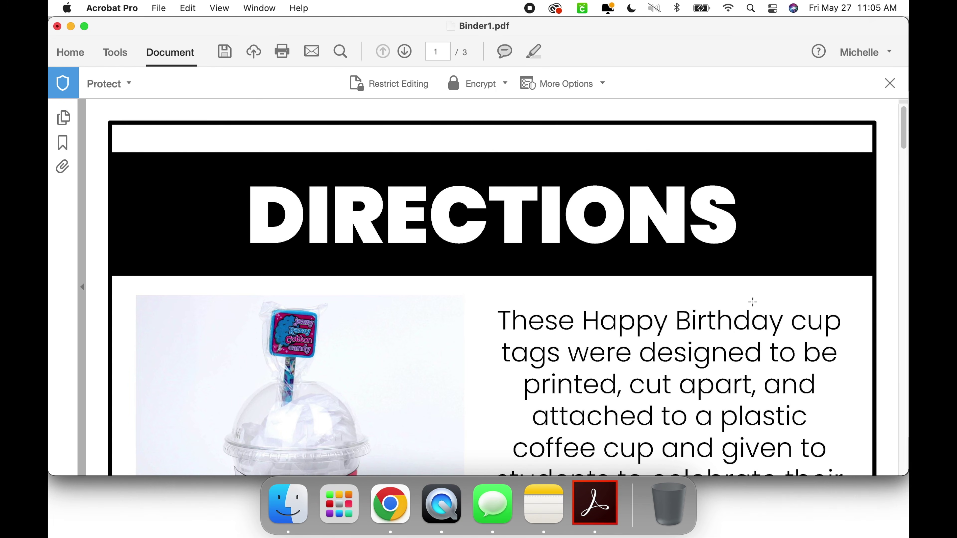
click(505, 83)
click(500, 126)
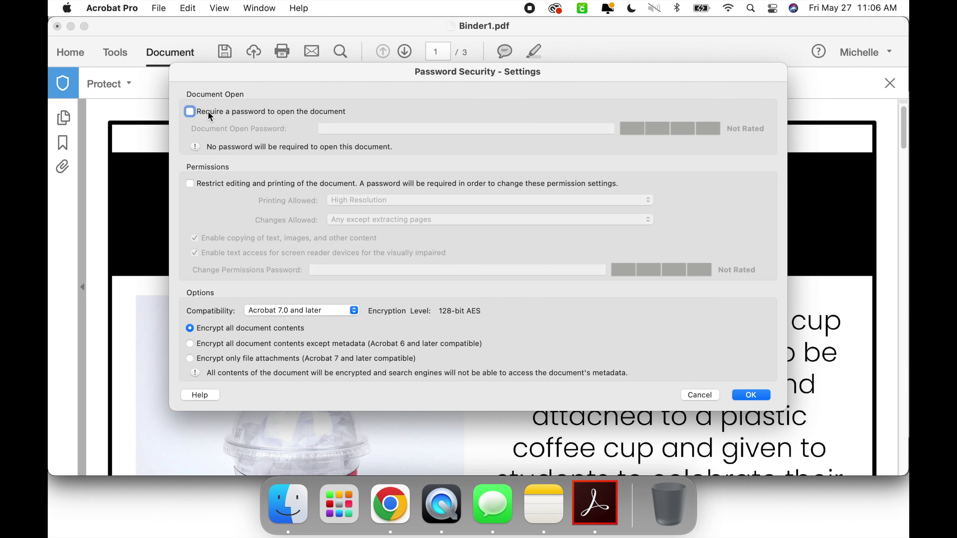
Step: Restrict editing with a permissions password, allow High Resolution printing, confirm, and save
click(190, 184)
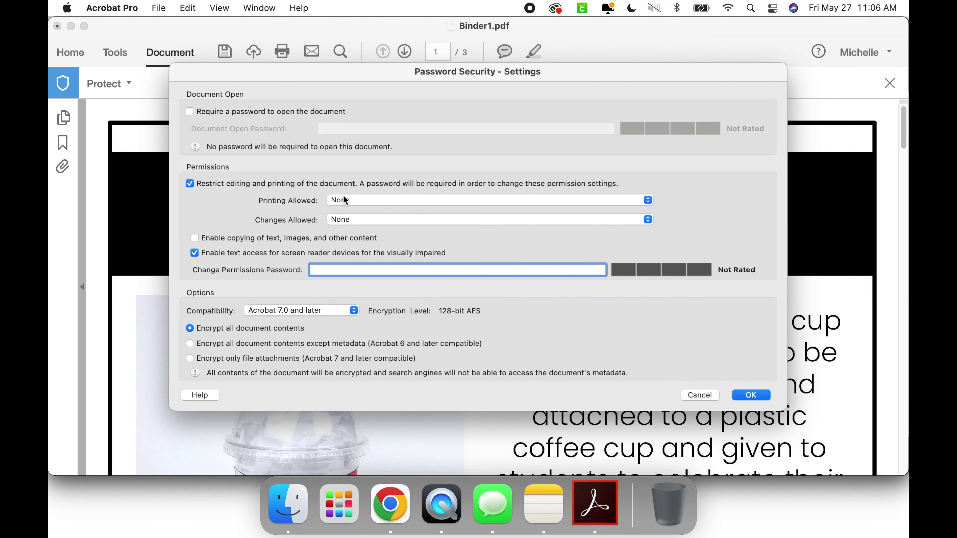
click(347, 203)
click(347, 228)
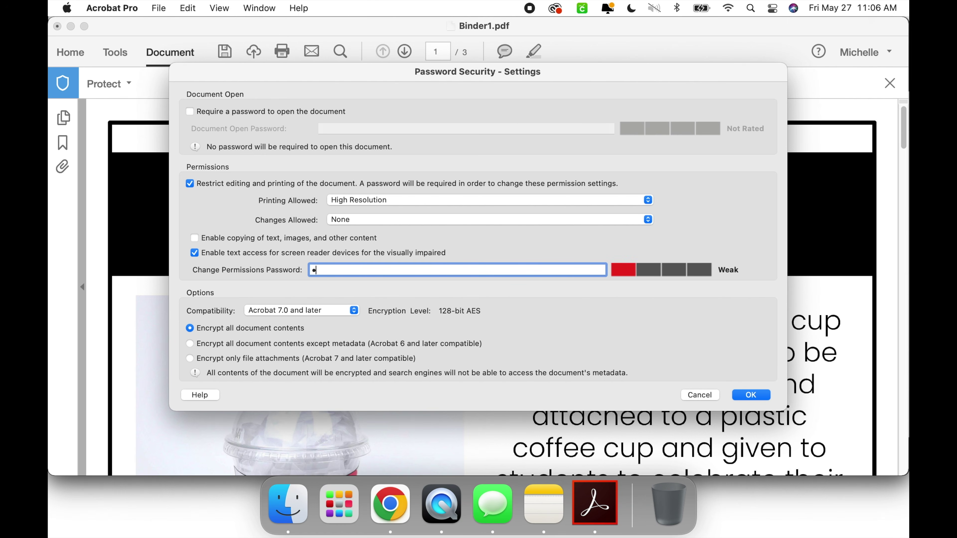
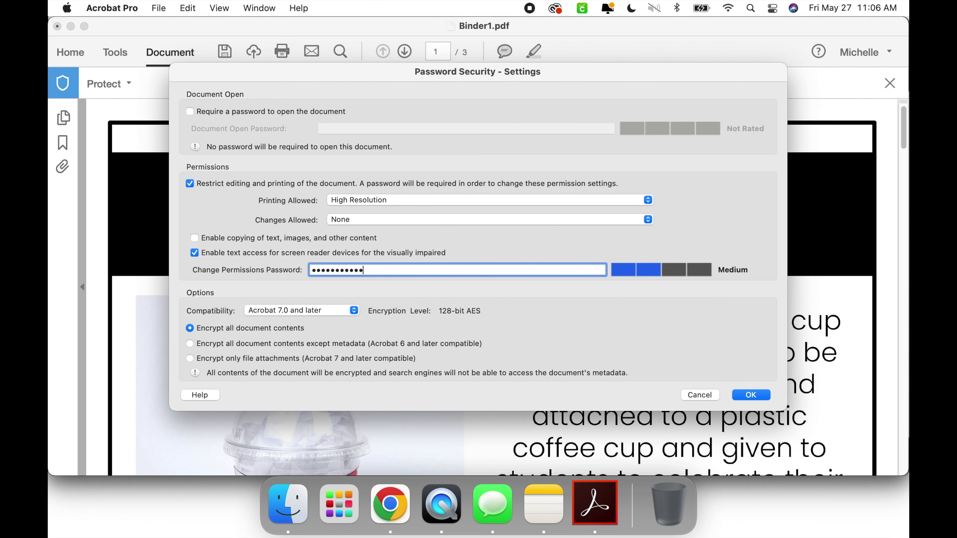
click(750, 394)
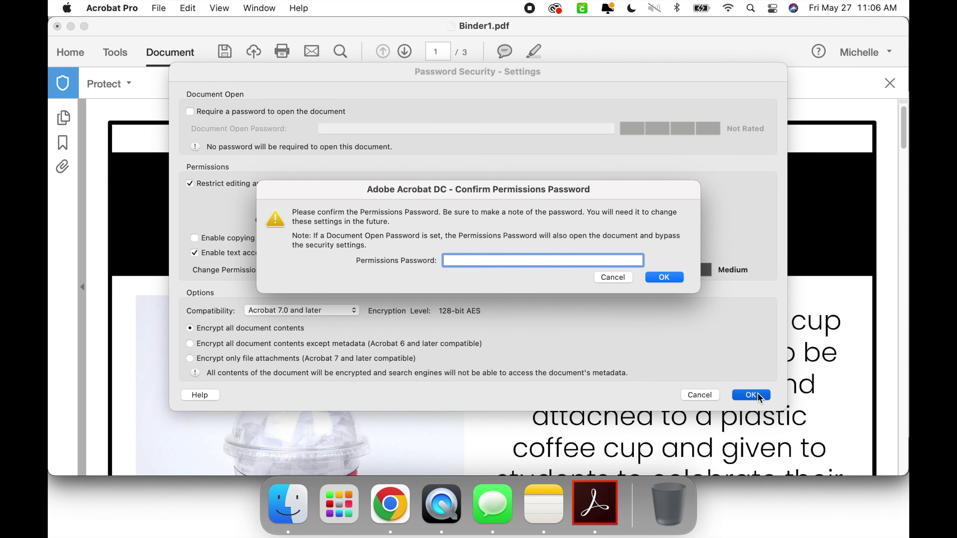
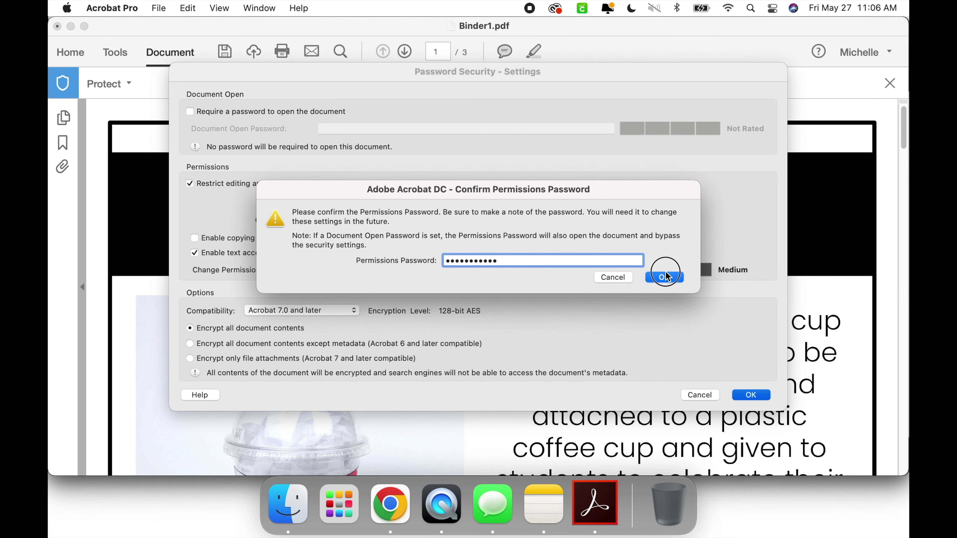
click(669, 277)
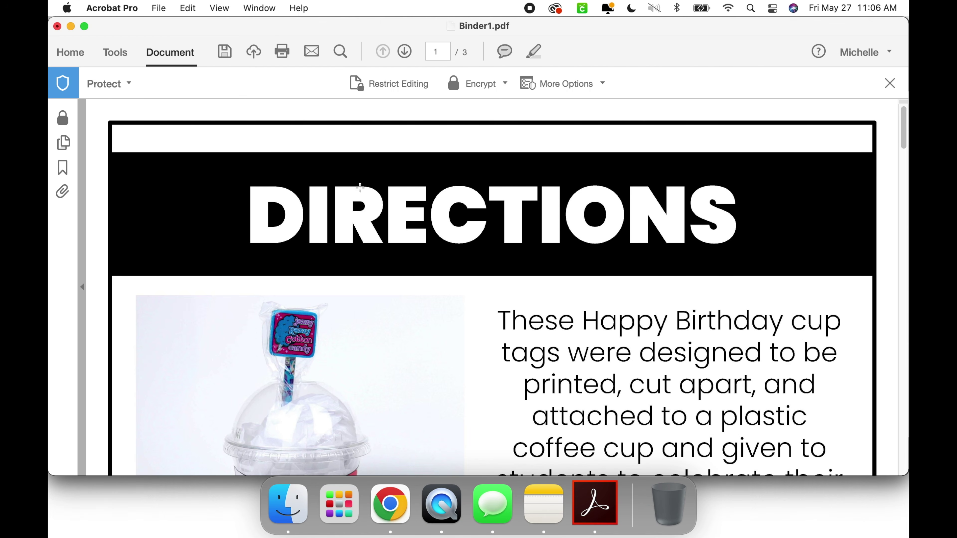
click(231, 53)
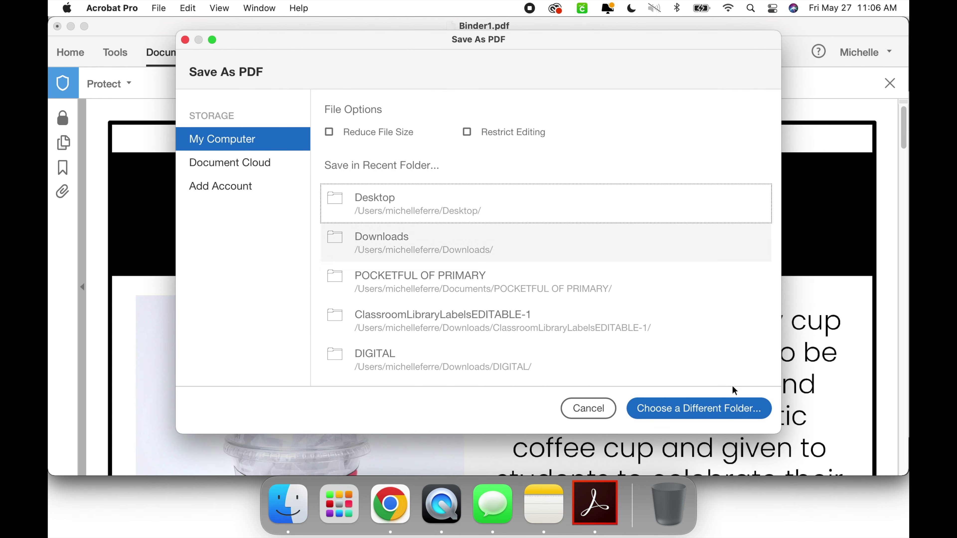
Step: Choose the Desktop folder and save the secured file as BirthdayTags.pdf
click(519, 197)
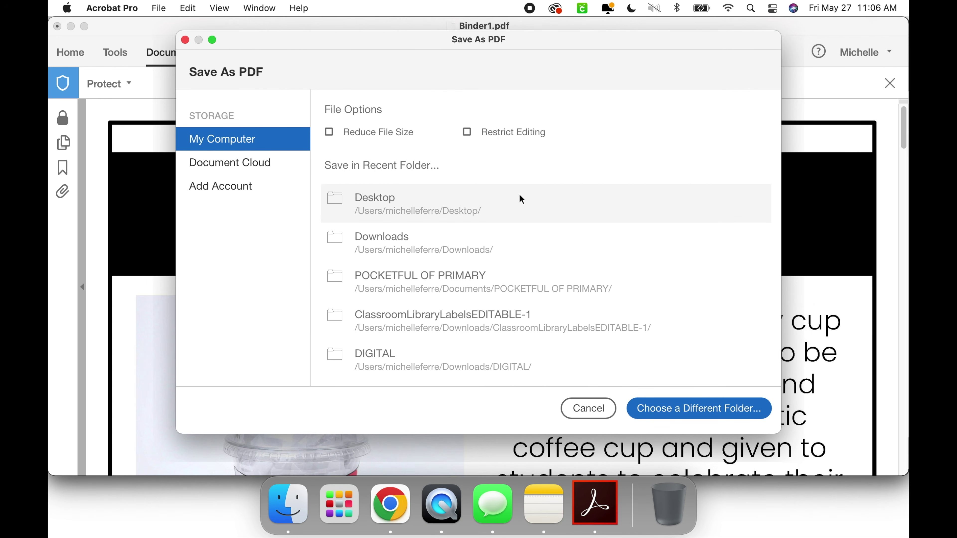
click(703, 415)
text(BirthdayTags)
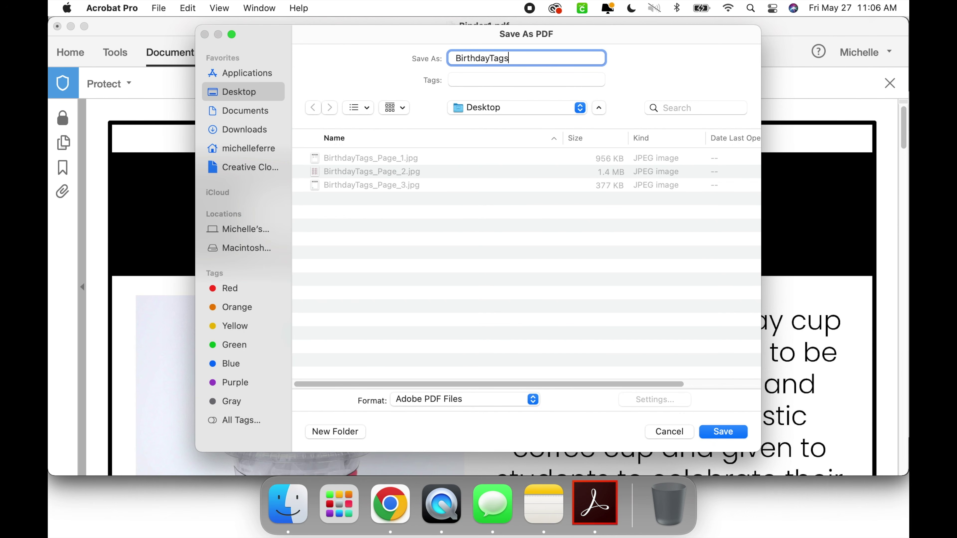
key(Return)
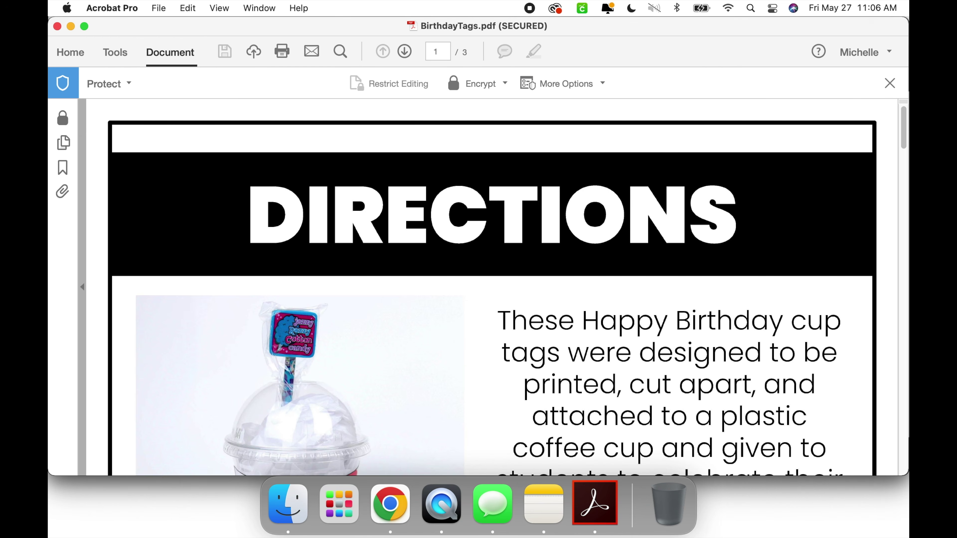